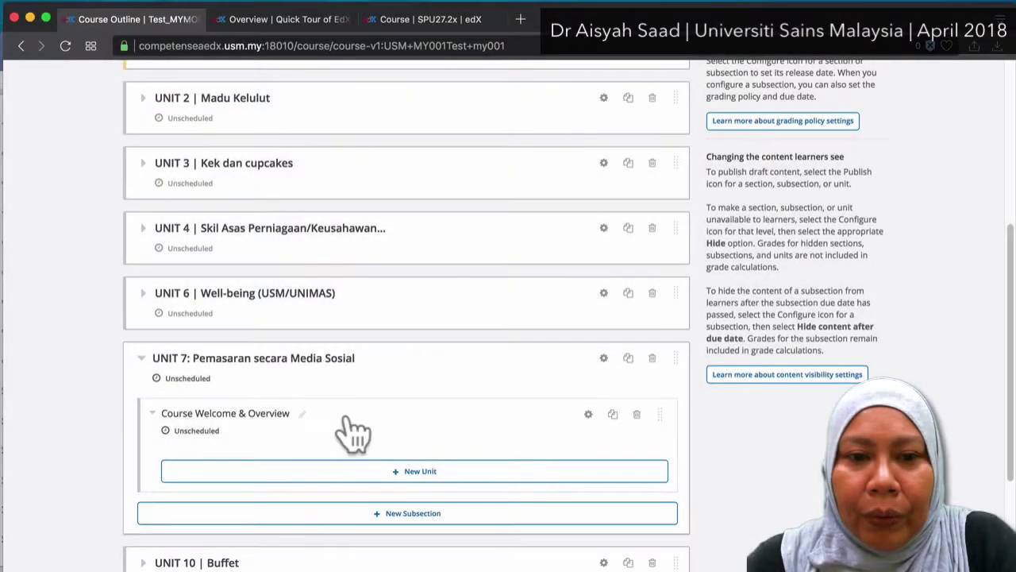
# Step: Add a new unit under Course Welcome & Overview, then bring the Word course outline forward
pyautogui.scroll(-1, 352, 431)
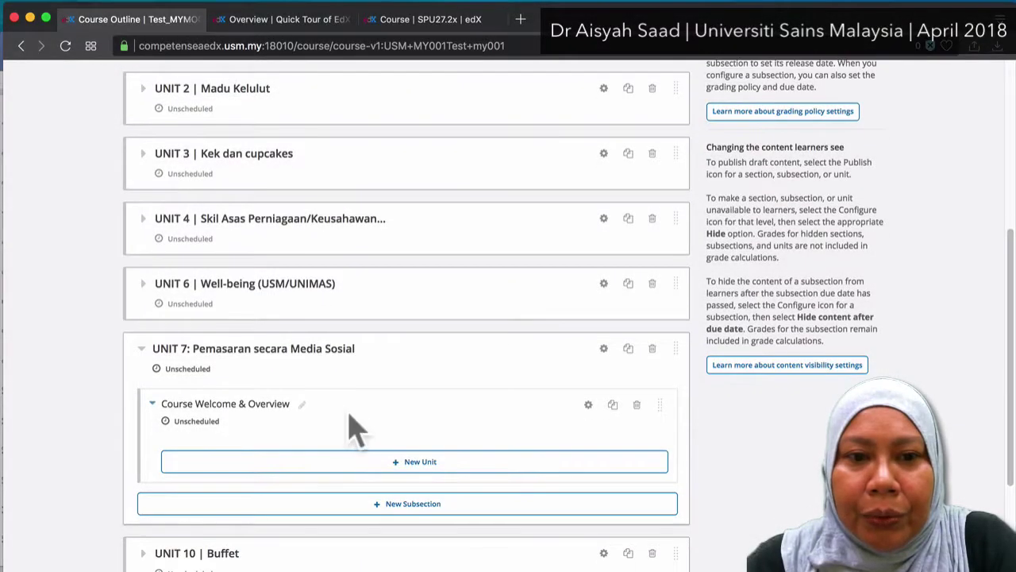
pyautogui.scroll(-2, 352, 425)
pyautogui.click(401, 443)
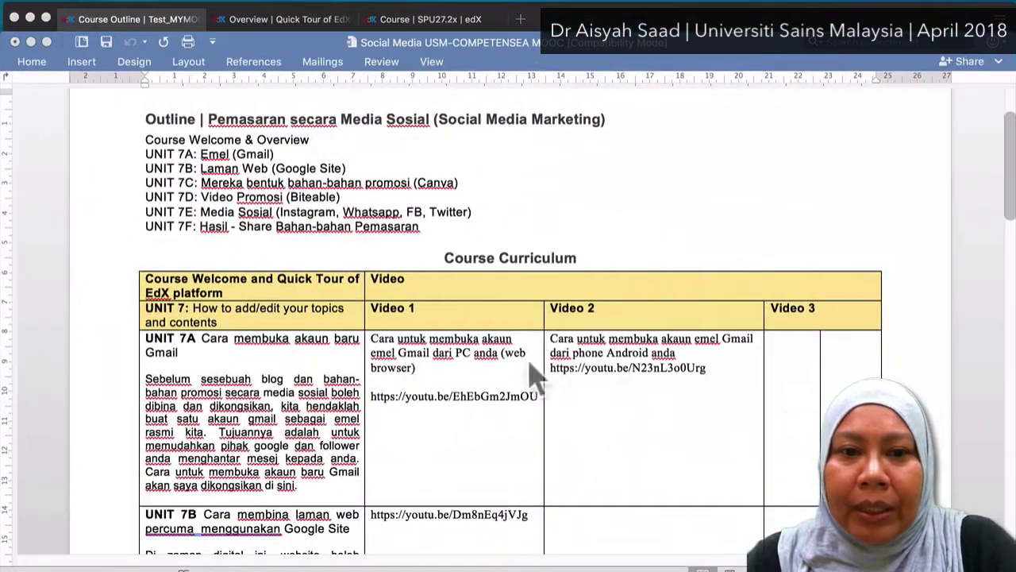
pyautogui.click(540, 379)
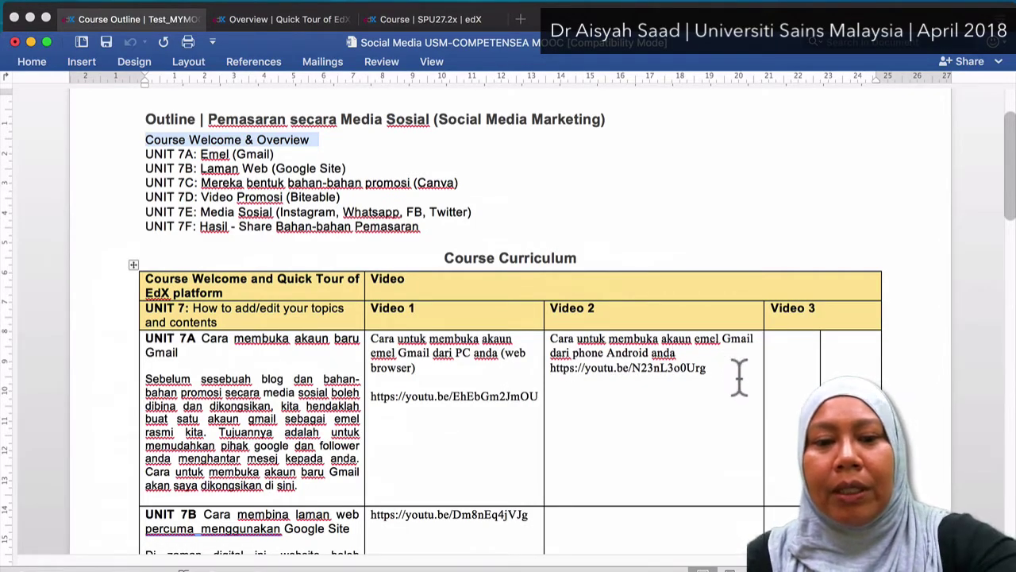
# Step: Switch from the Word outline back to the new untitled unit page in Studio
pyautogui.hotkey('ctrl', 'Up')
pyautogui.click(227, 447)
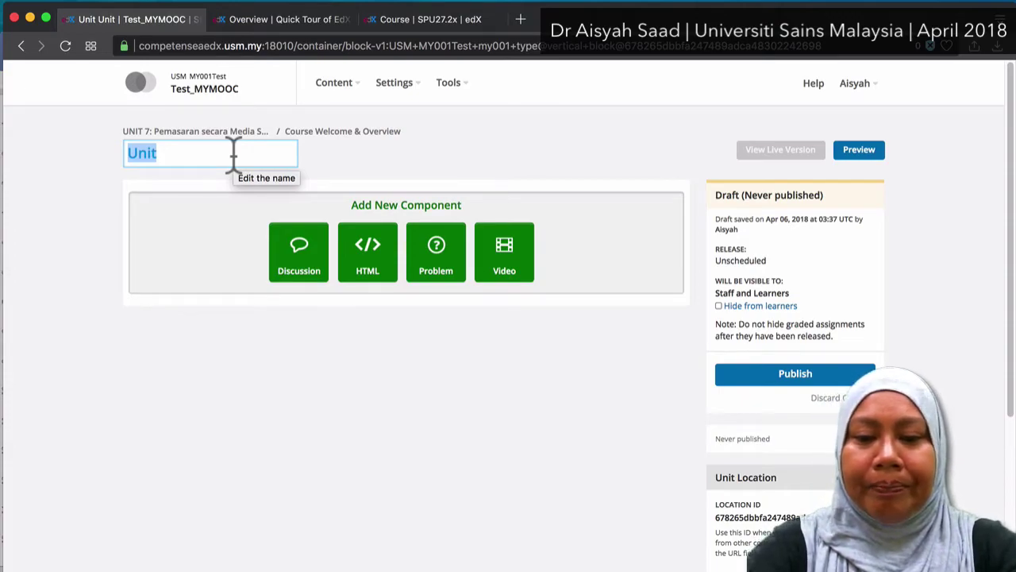
# Step: Title the unit 'Pengenalan kepada Unit 7' and save the name
pyautogui.write('We')
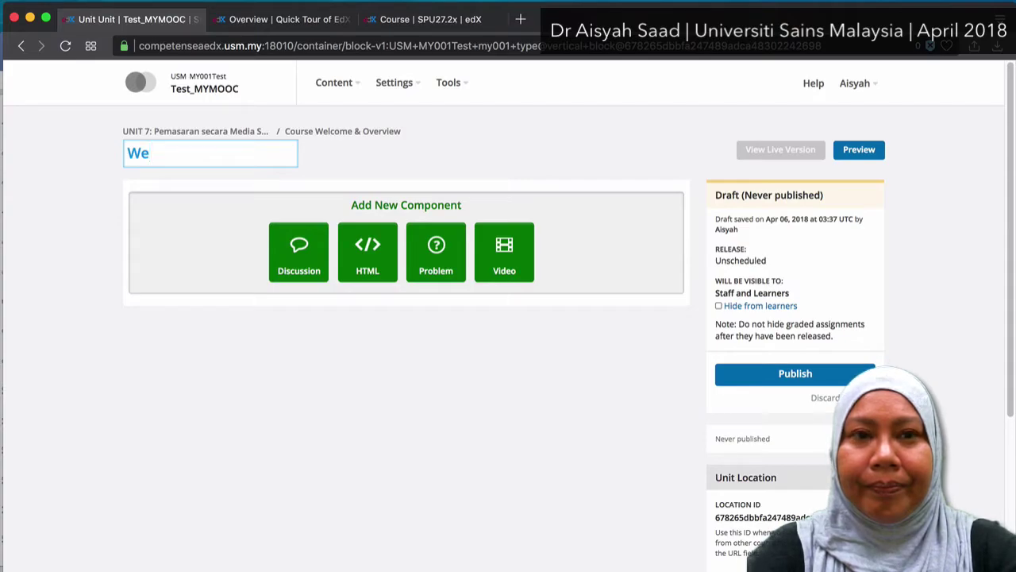
pyautogui.press('BackSpace')
pyautogui.press('BackSpace')
pyautogui.write('Penge')
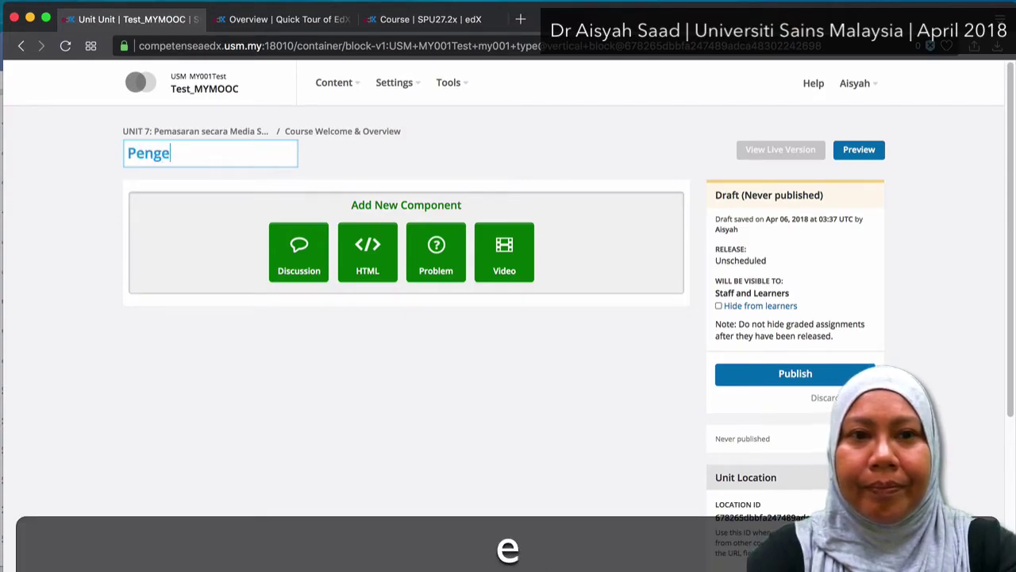
pyautogui.write('nalan')
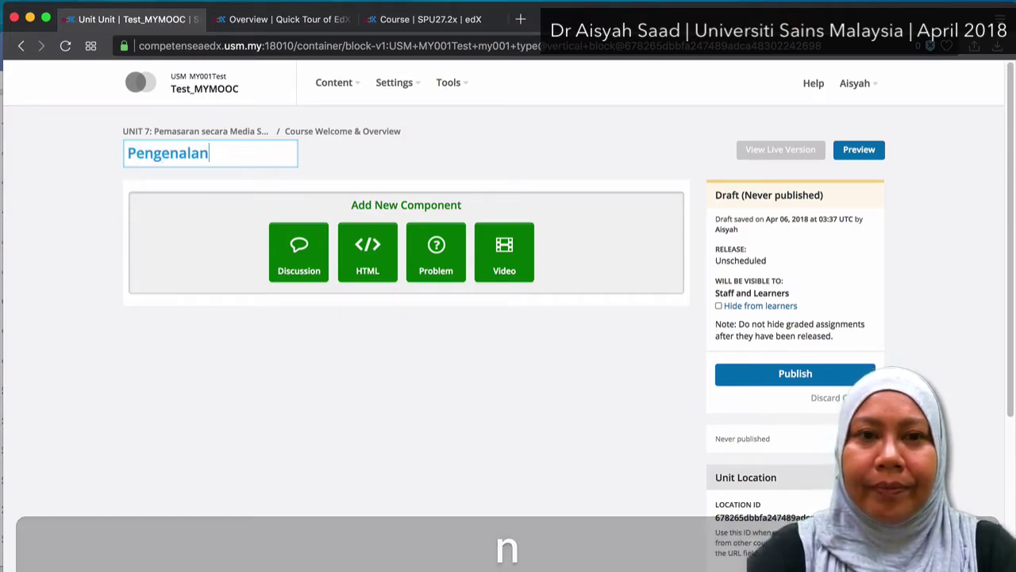
pyautogui.write(' kepada')
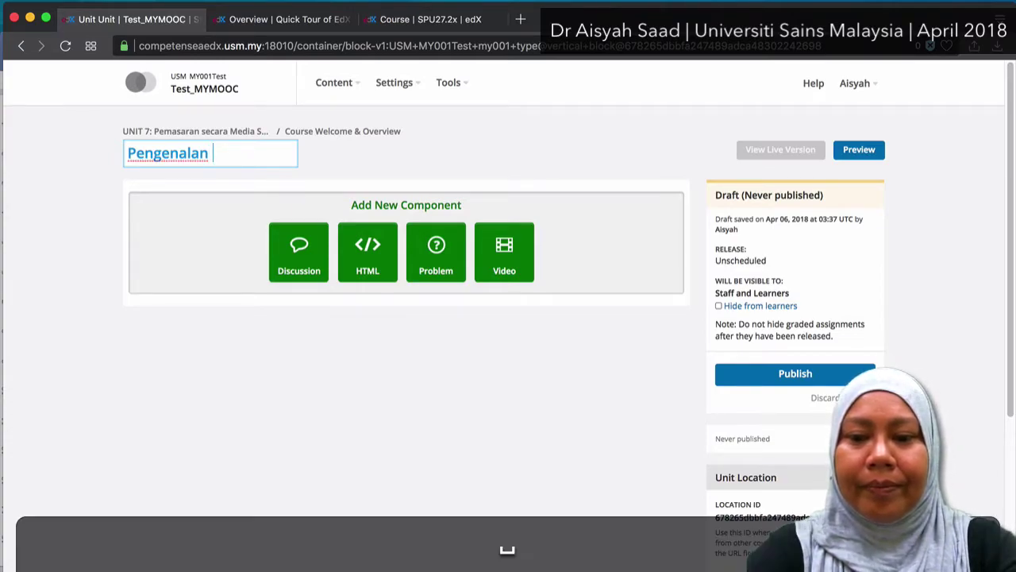
pyautogui.write(' Unit ')
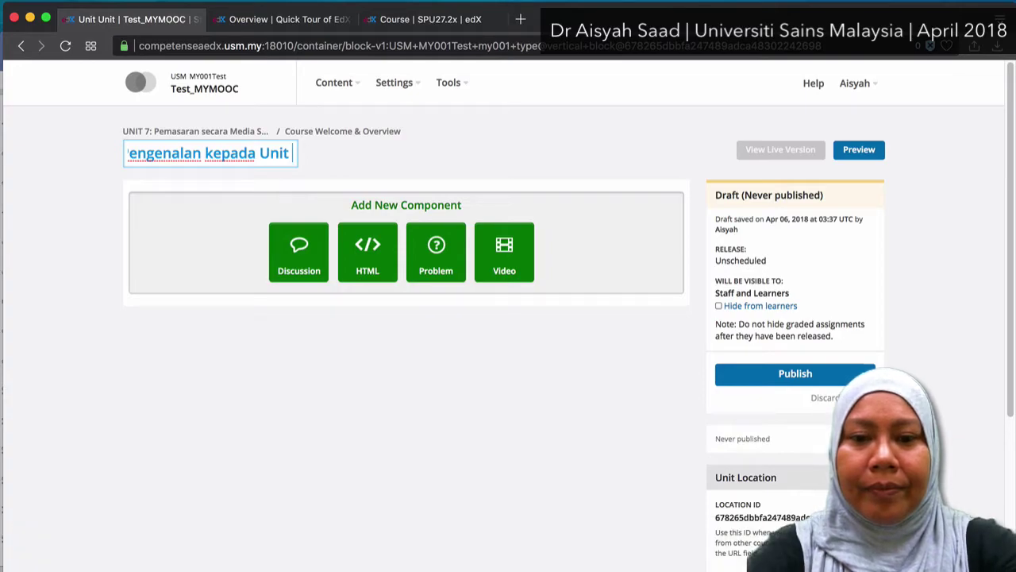
pyautogui.write('7')
pyautogui.press('Return')
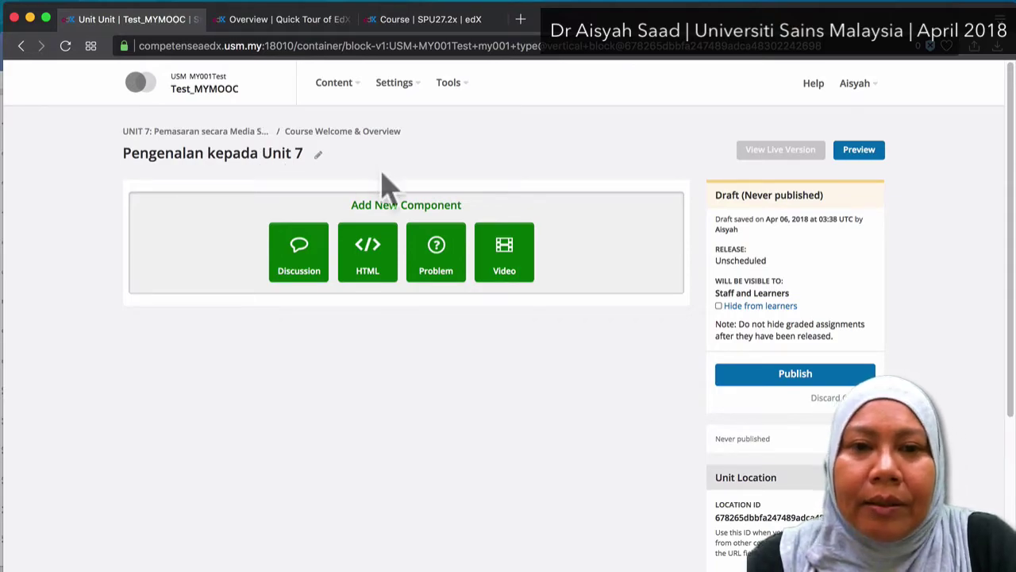
# Step: Insert an HTML Text component into the unit and open its editor
pyautogui.click(373, 256)
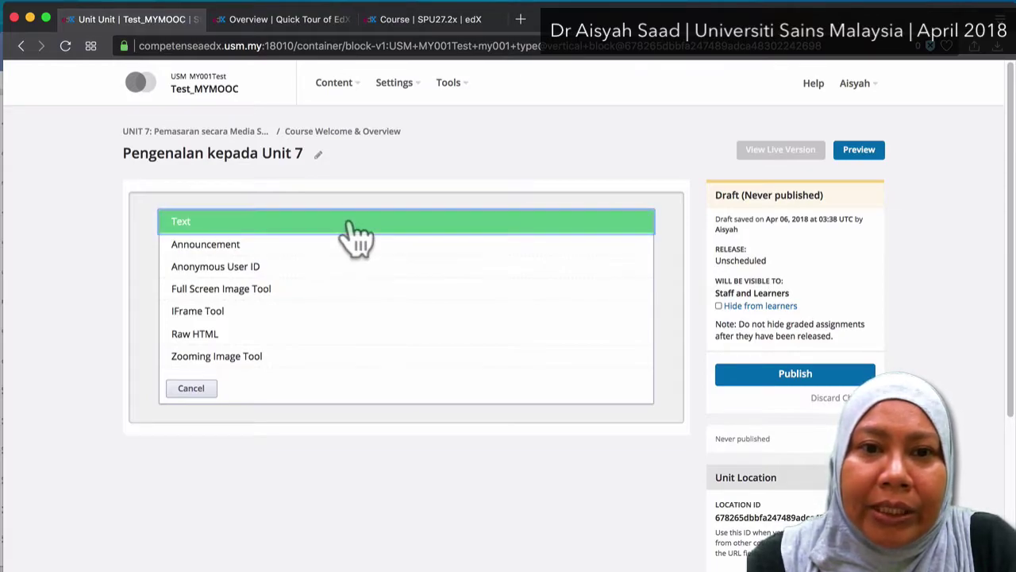
pyautogui.click(356, 236)
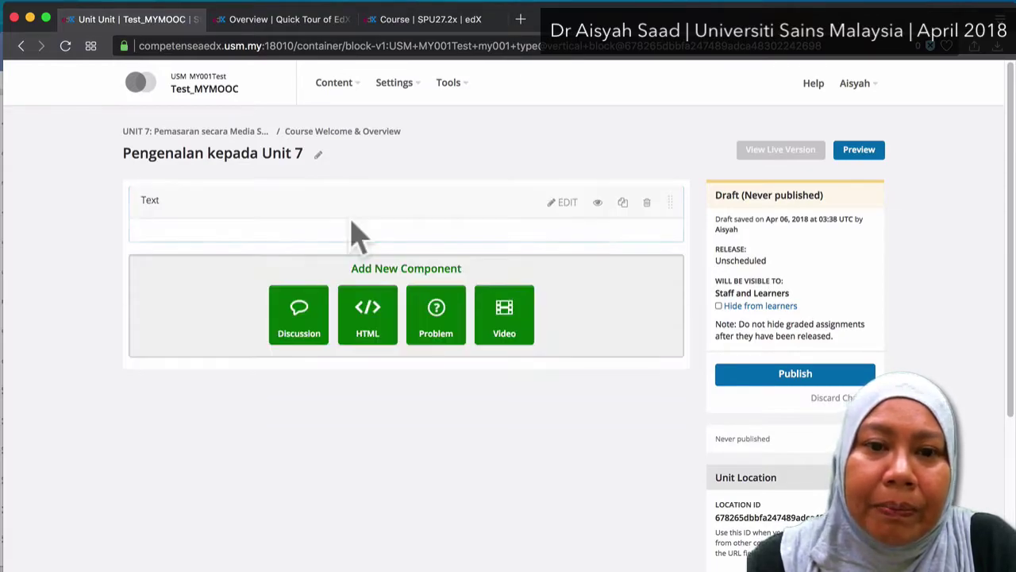
pyautogui.tripleClick(170, 233)
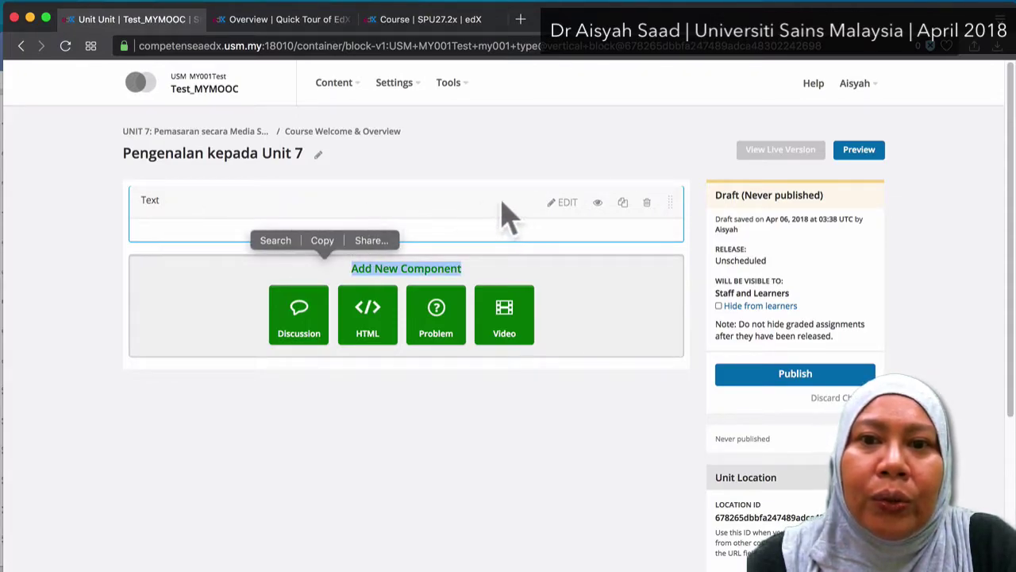
pyautogui.click(564, 206)
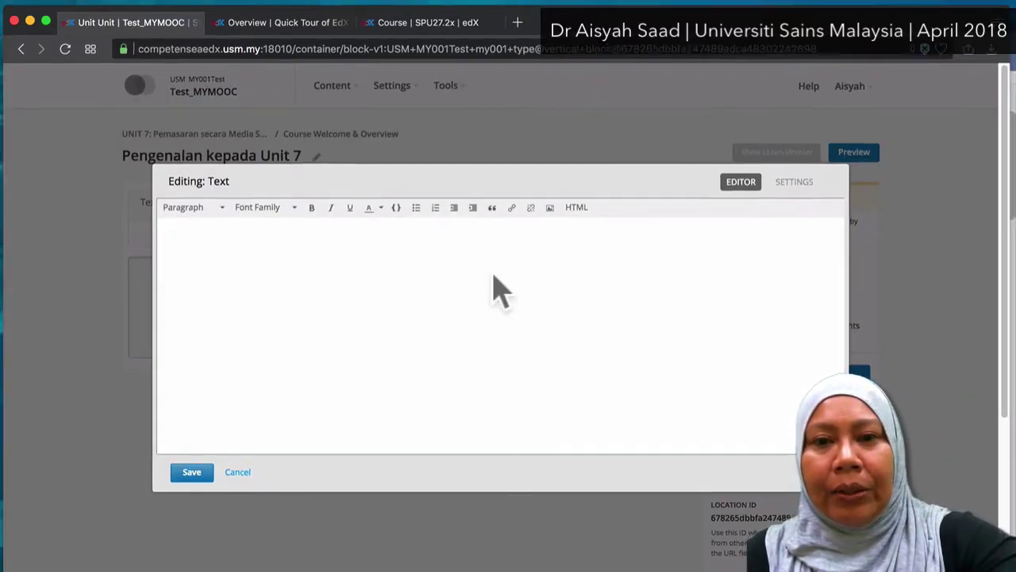
pyautogui.hotkey('ctrl', 'Up')
# Step: Copy the UNIT 7A paragraph starting 'Sebelum' from Word, back into Studio's Text editor
pyautogui.click(643, 274)
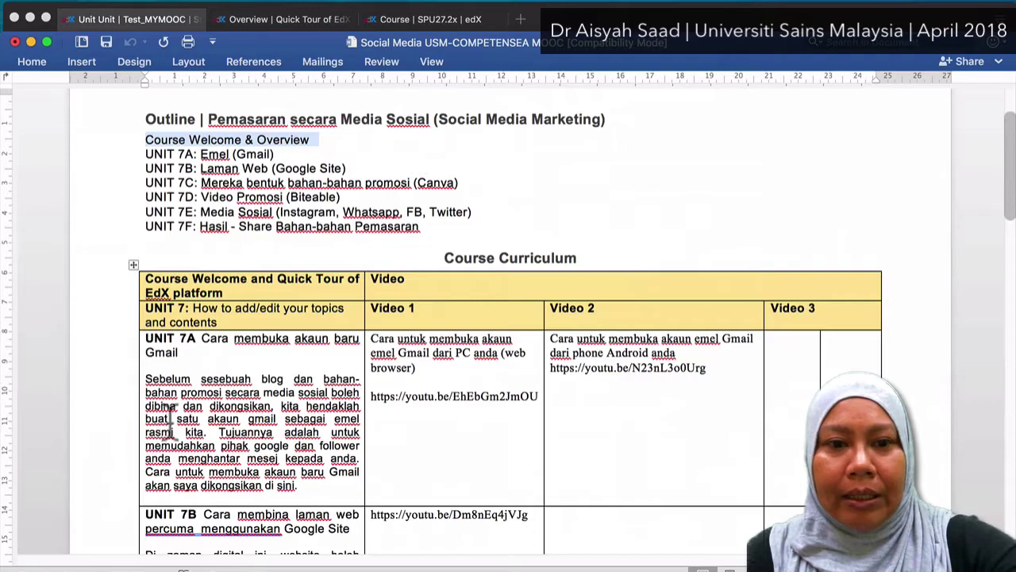
pyautogui.click(207, 433)
pyautogui.moveTo(294, 486); pyautogui.dragTo(147, 379)
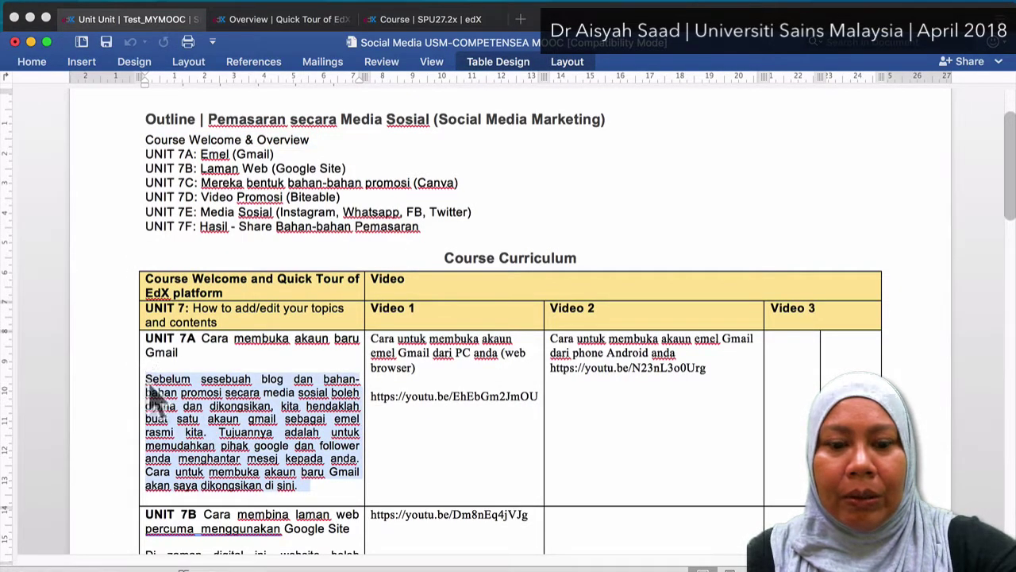
pyautogui.press('super+c')
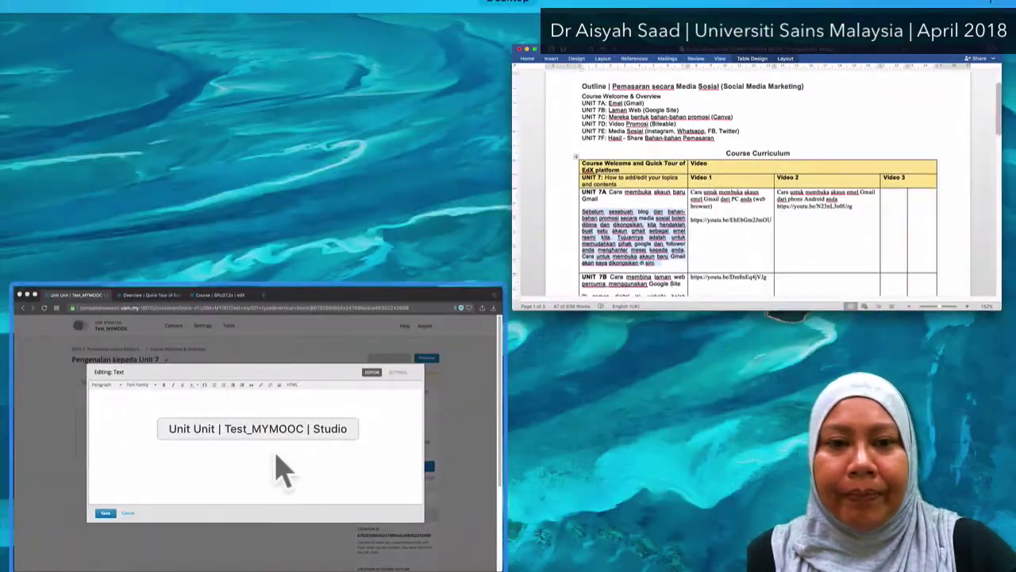
pyautogui.click(268, 431)
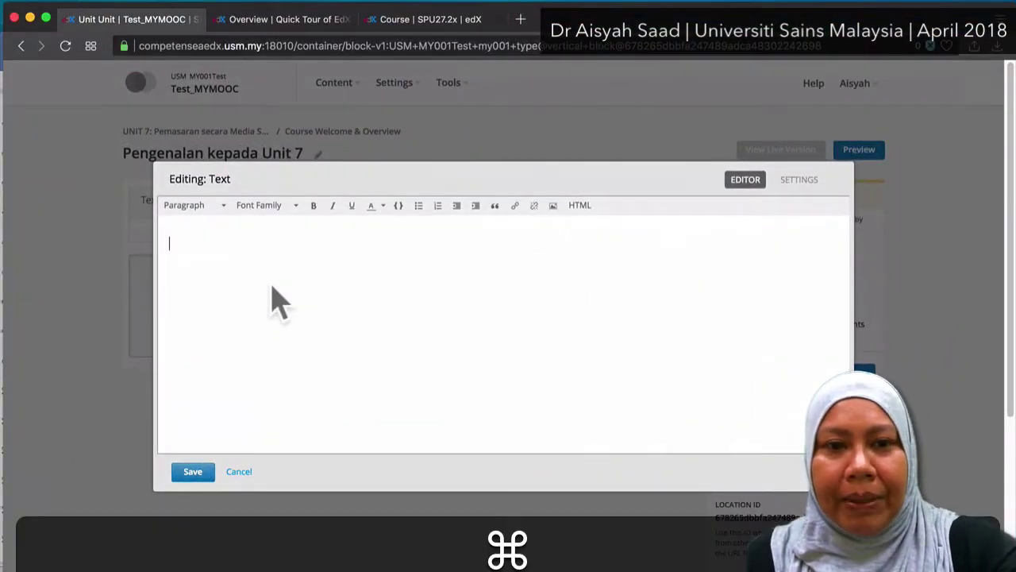
# Step: Paste the Gmail-account paragraph into the Text editor, keeping its Paragraph format unchanged
pyautogui.press('super+v')
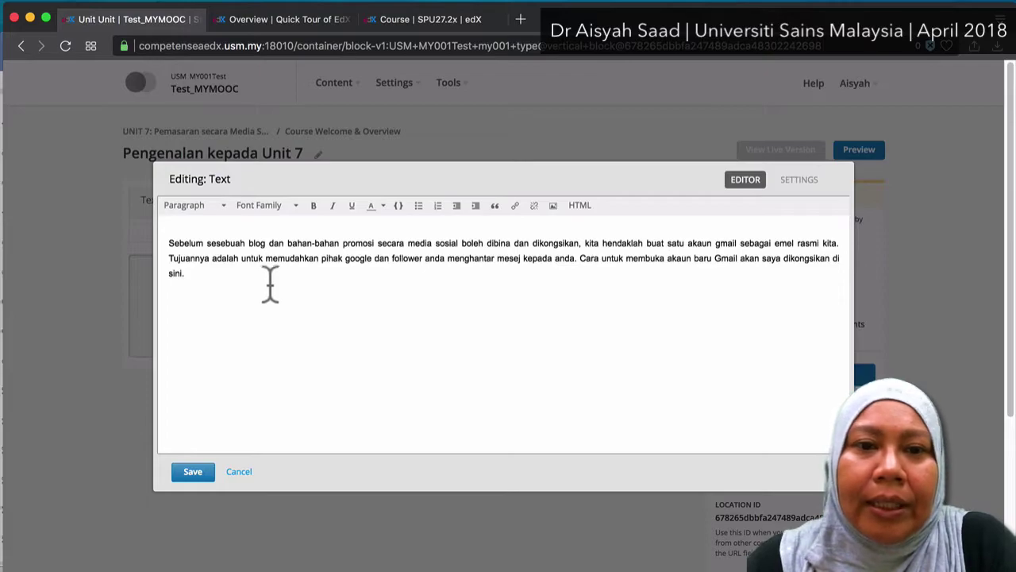
pyautogui.moveTo(216, 277); pyautogui.dragTo(164, 244)
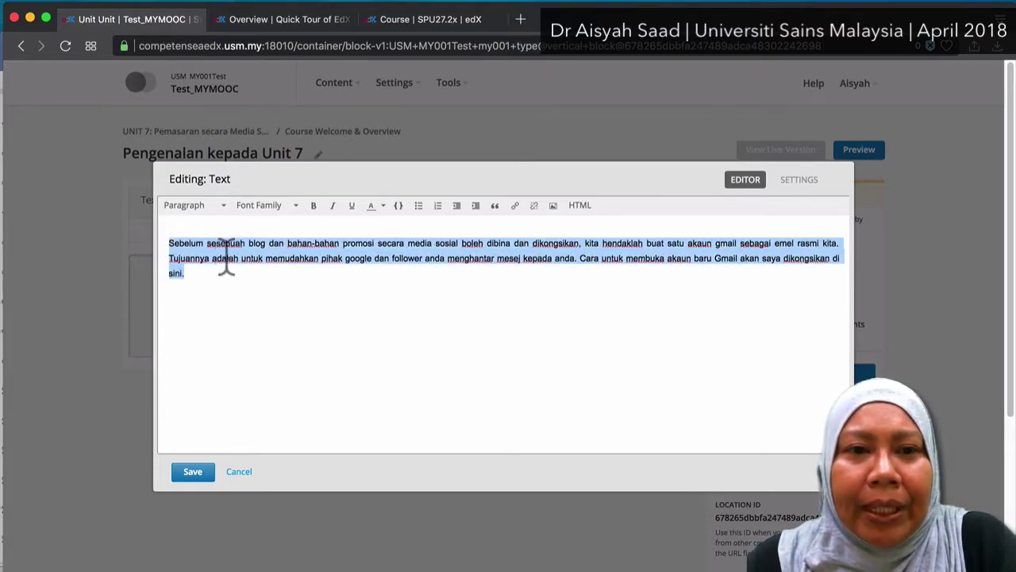
pyautogui.click(194, 206)
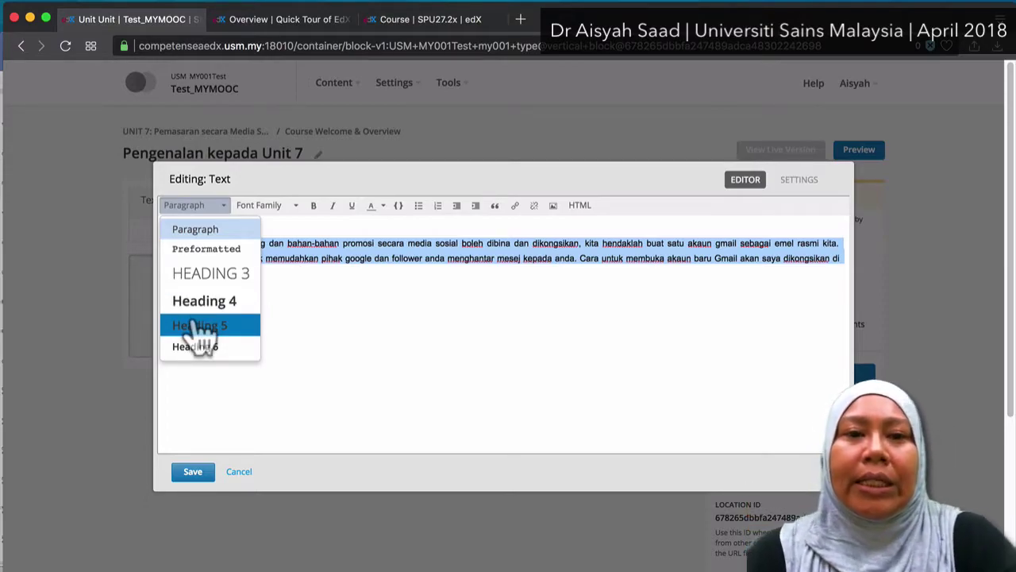
pyautogui.click(335, 330)
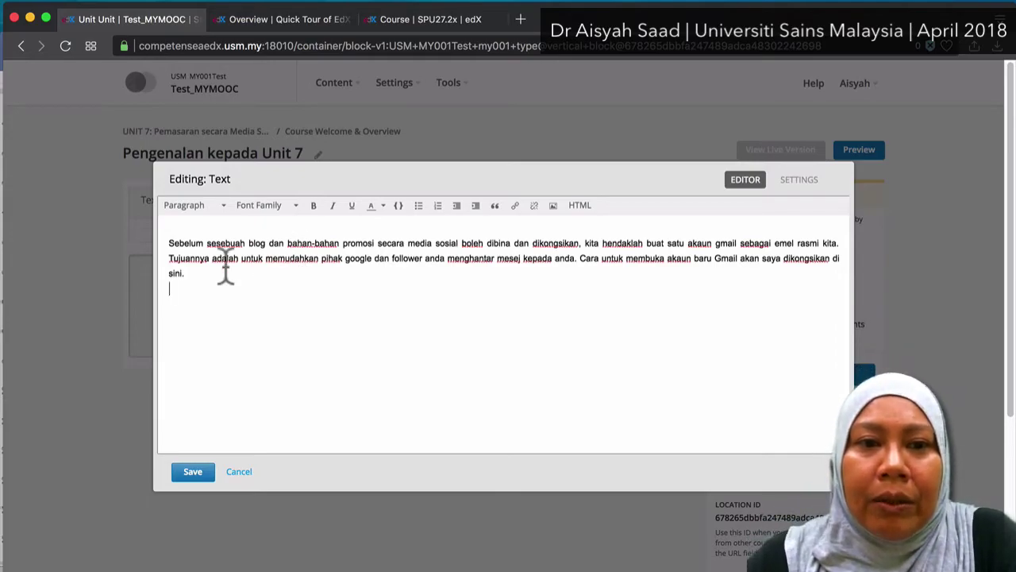
# Step: Set the whole pasted paragraph in the Arial font
pyautogui.moveTo(185, 273); pyautogui.dragTo(167, 238)
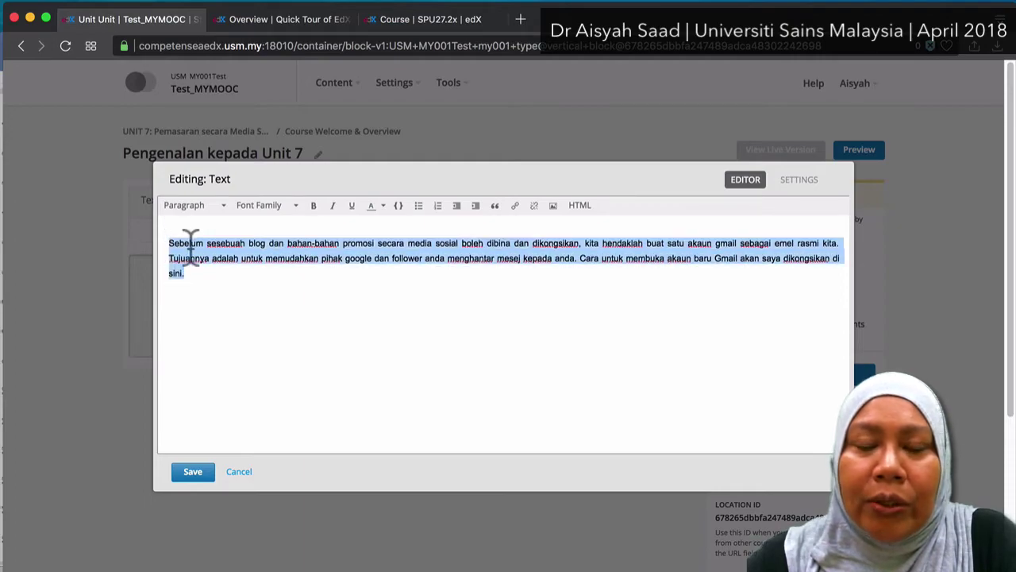
pyautogui.click(290, 225)
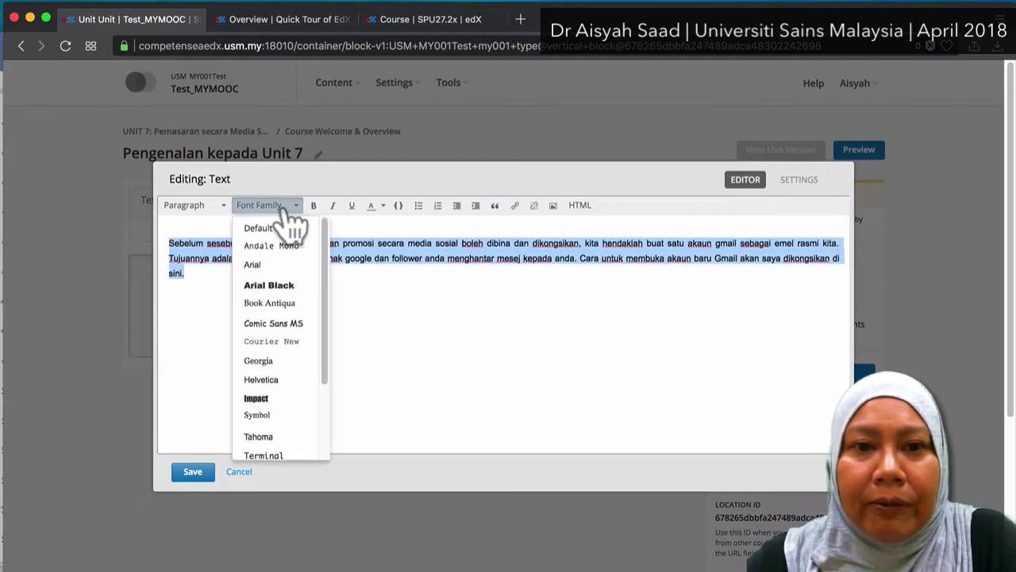
pyautogui.click(285, 274)
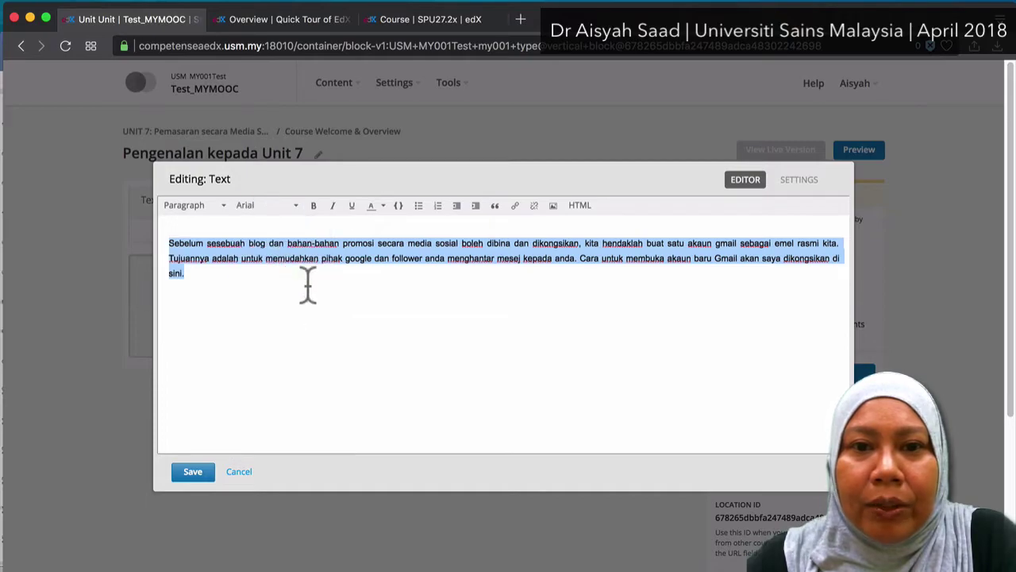
pyautogui.click(290, 272)
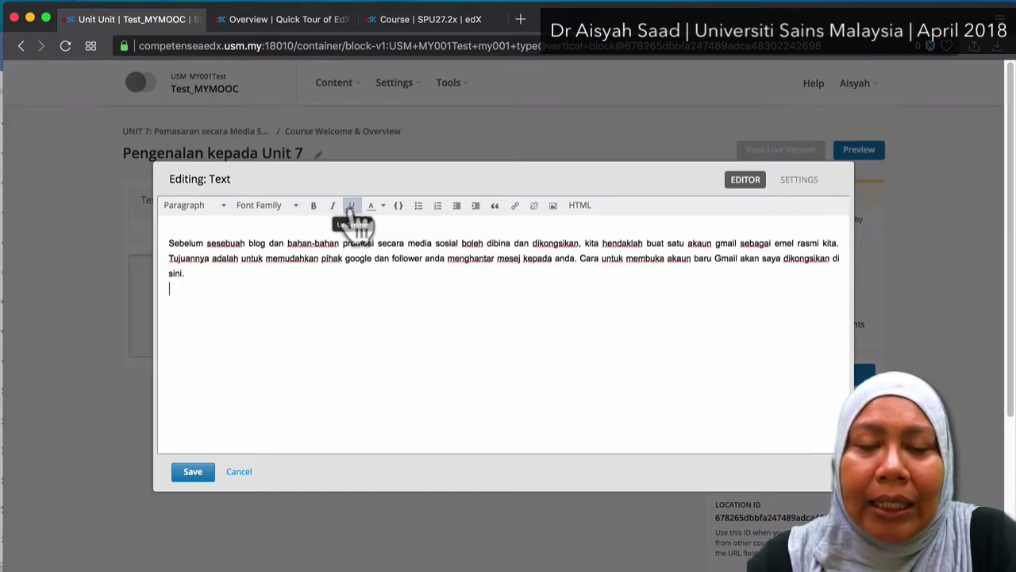
# Step: Bold the phrases 'bahan-bahan promosi secara media sosial' and 'blog'
pyautogui.click(299, 259)
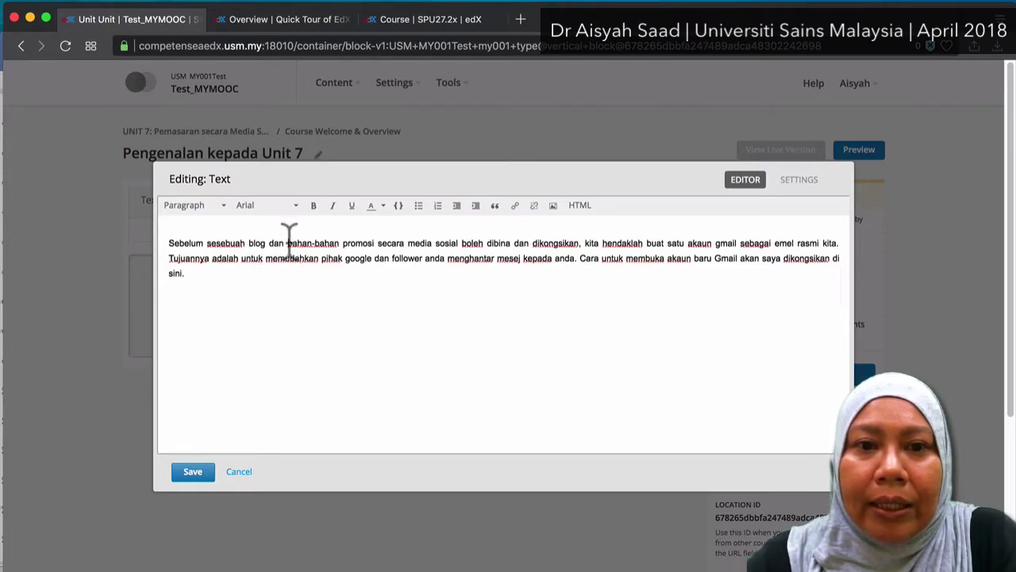
pyautogui.moveTo(289, 243); pyautogui.dragTo(459, 242)
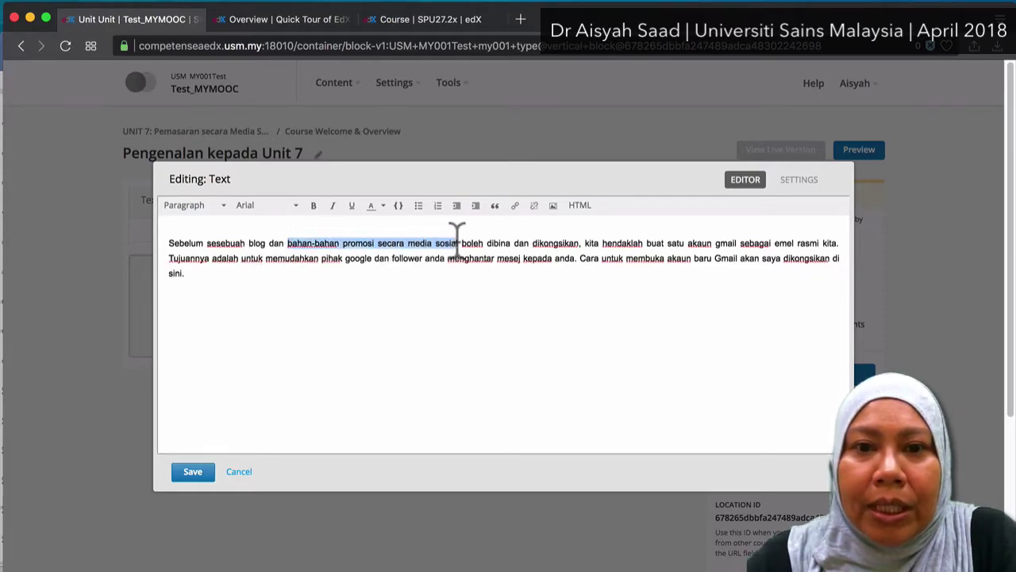
pyautogui.click(313, 205)
pyautogui.moveTo(246, 242); pyautogui.dragTo(263, 243)
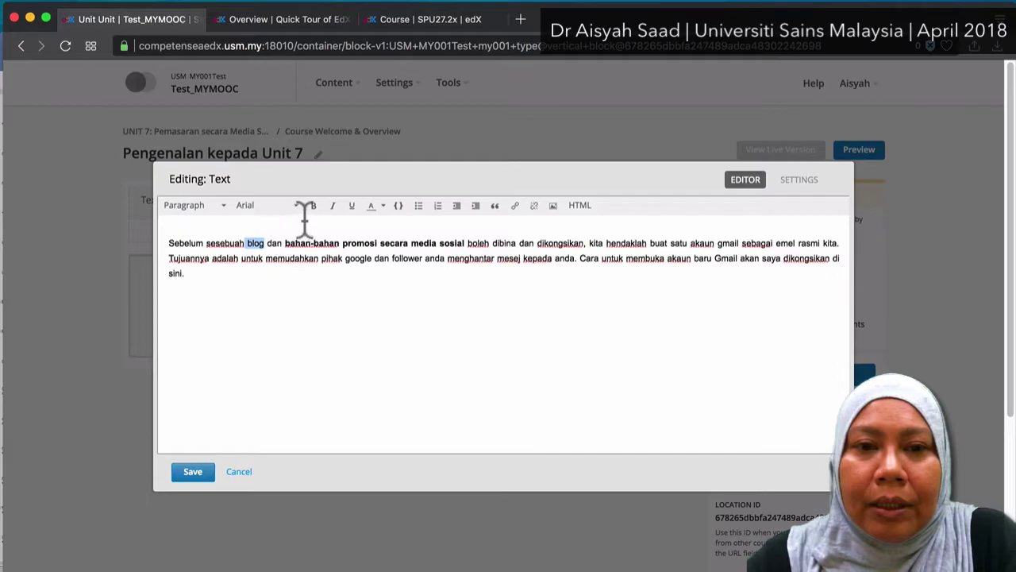
pyautogui.click(313, 204)
pyautogui.click(453, 283)
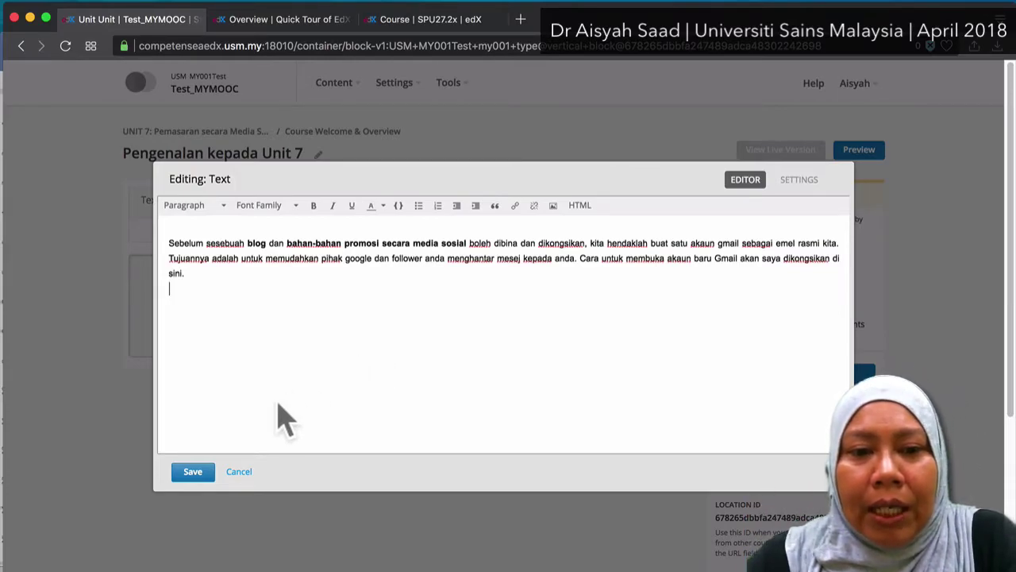
# Step: Save the Text component and open the unit's Preview in a new tab
pyautogui.click(193, 471)
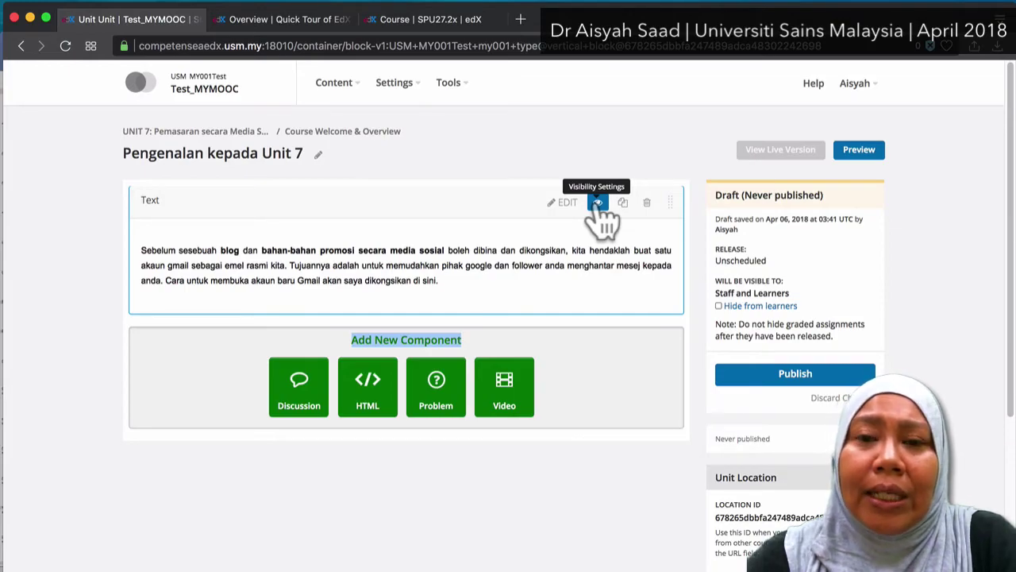
pyautogui.rightClick(870, 156)
pyautogui.click(762, 160)
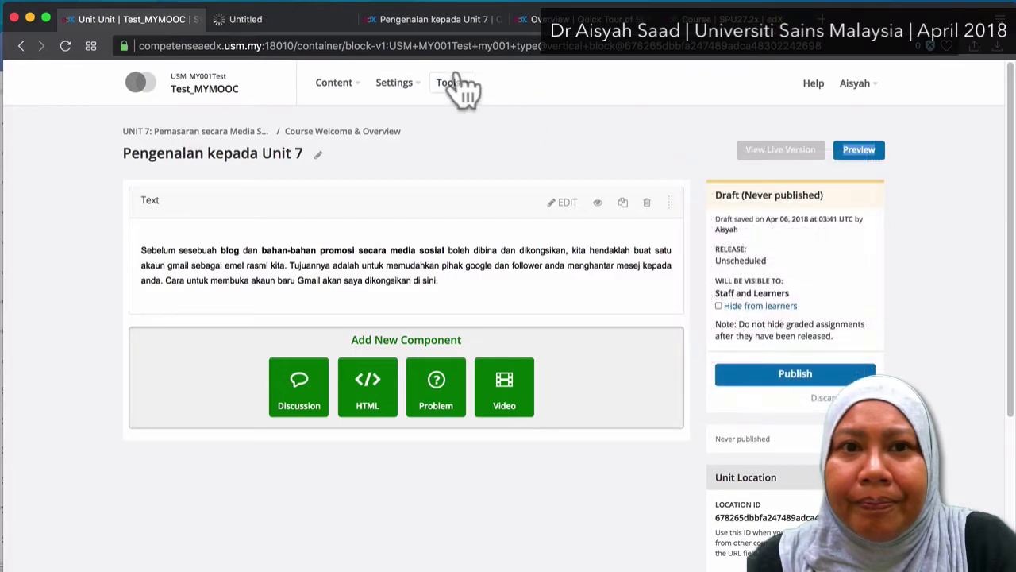
# Step: Check the learner preview of Pengenalan kepada Unit 7, then return to the Studio unit page
pyautogui.click(298, 32)
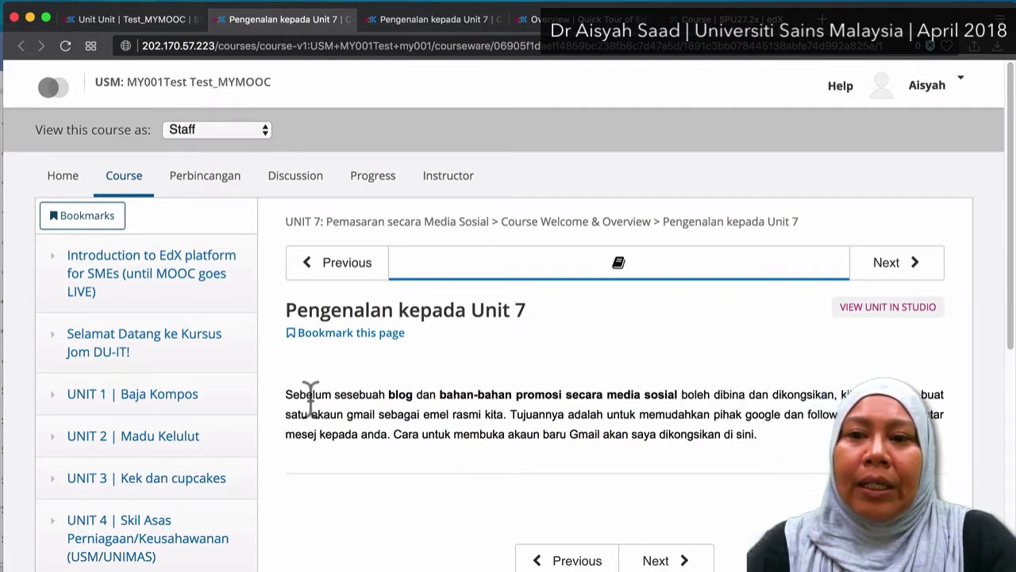
pyautogui.click(158, 19)
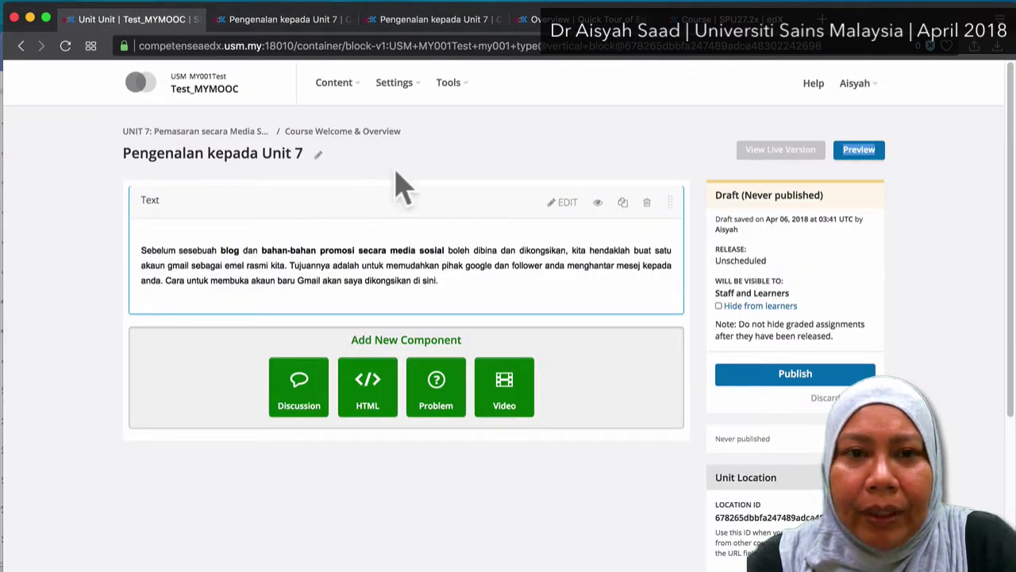